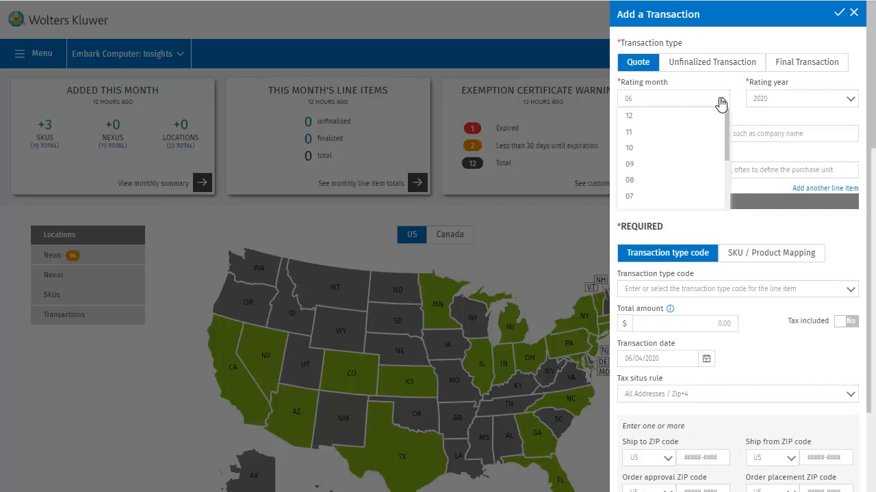
# Fill in the quote's client tracking as Quote and its business unit as 843.
pyautogui.click(720, 99)
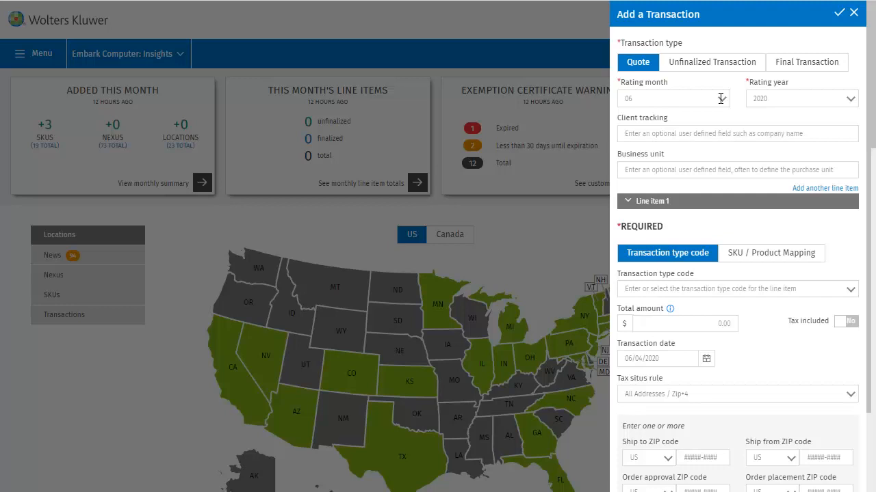
pyautogui.click(643, 134)
pyautogui.write('Quote')
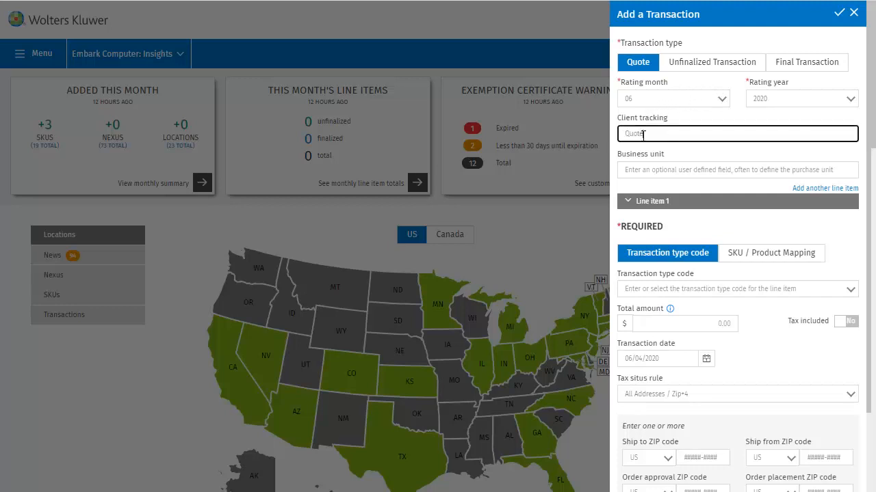
pyautogui.click(644, 171)
pyautogui.write('843')
# Set the line item's transaction type code to 330101 - Security Alarm Monitoring Service and its total amount to $45.
pyautogui.scroll(-3, 644, 173)
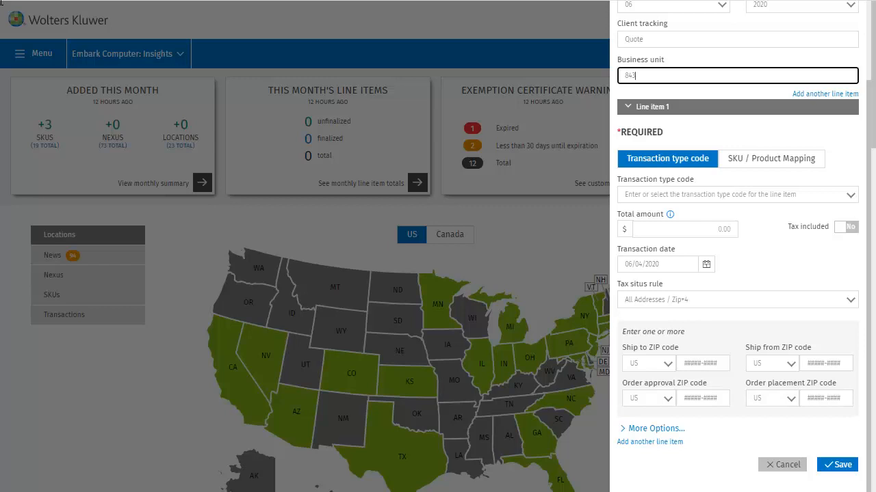
pyautogui.click(821, 195)
pyautogui.write('33')
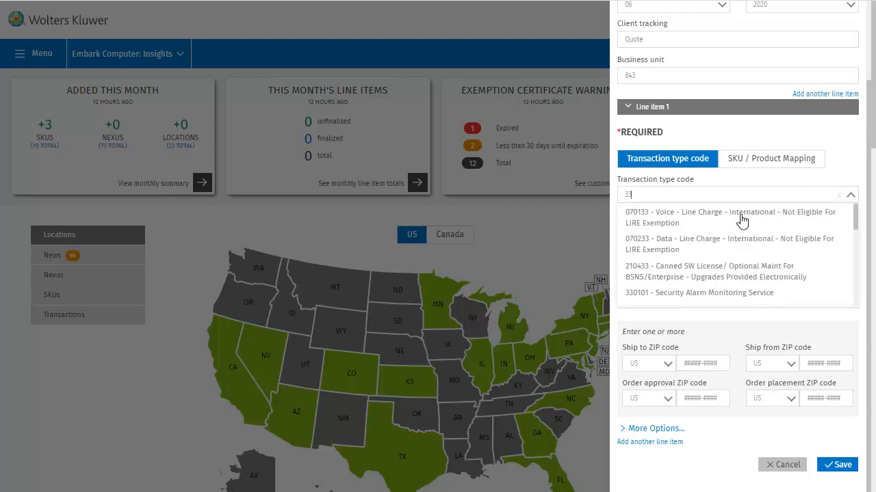
pyautogui.click(712, 294)
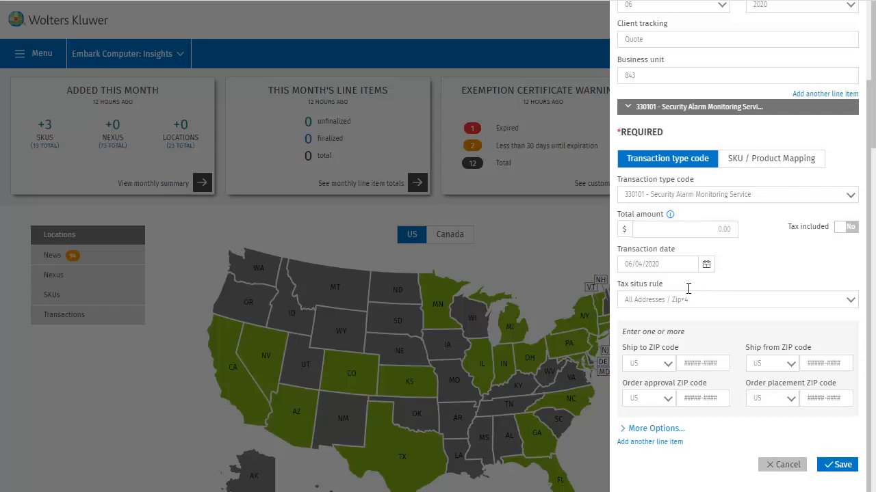
pyautogui.click(653, 231)
pyautogui.write('45')
pyautogui.press('Tab')
# Enter 75025 as the ship to, order approval, ship from and order placement ZIP codes, keeping the All Addresses / Zip+4 situs rule.
pyautogui.click(684, 296)
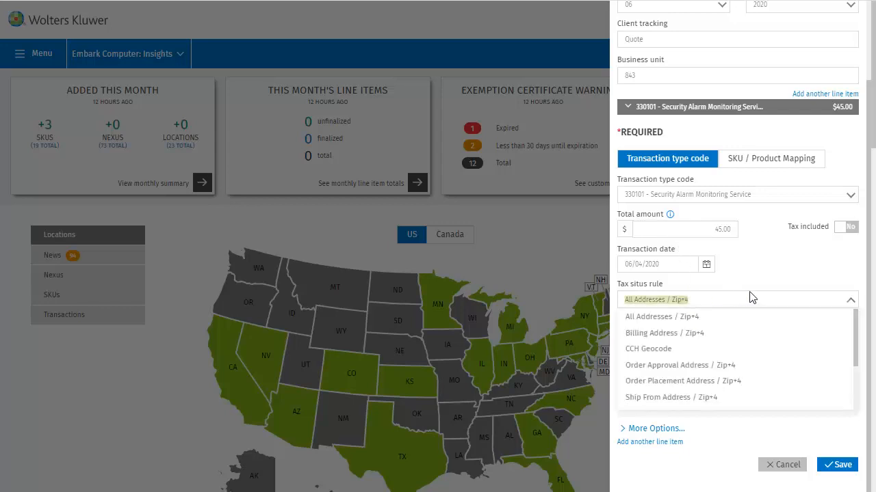
pyautogui.click(793, 275)
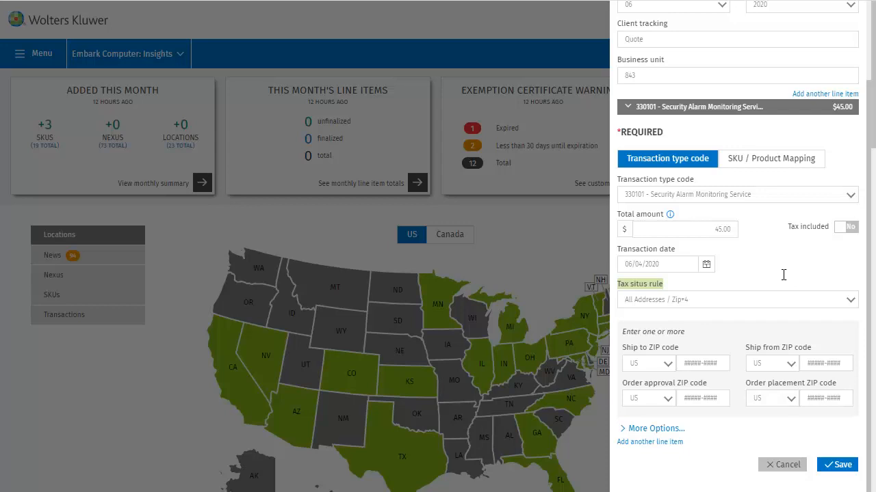
pyautogui.click(682, 364)
pyautogui.write('75025-____')
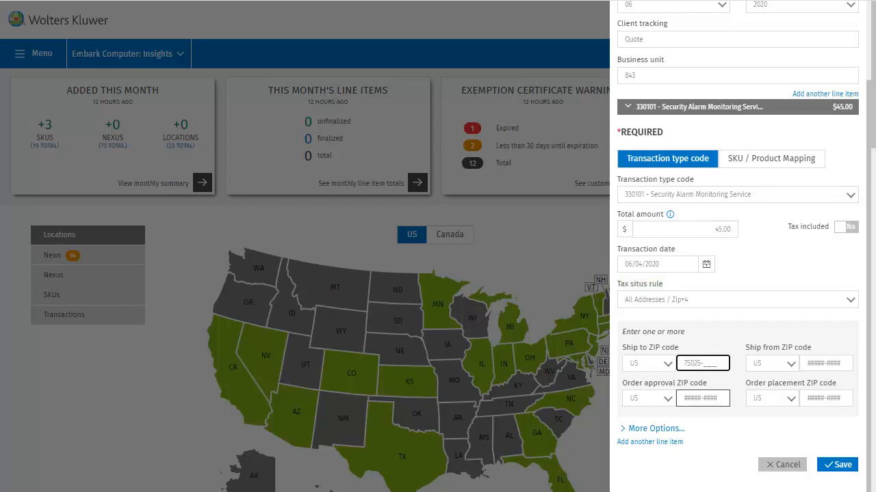
pyautogui.click(692, 399)
pyautogui.write('75025-____')
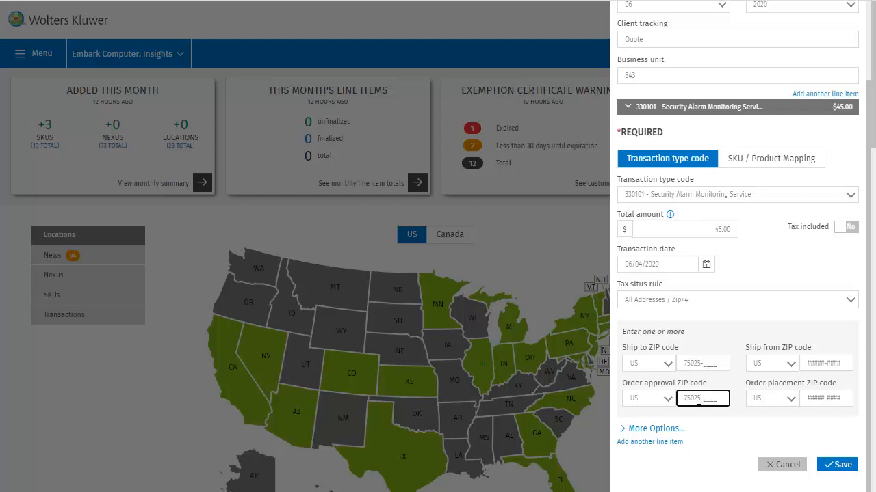
pyautogui.click(807, 364)
pyautogui.write('75025-____')
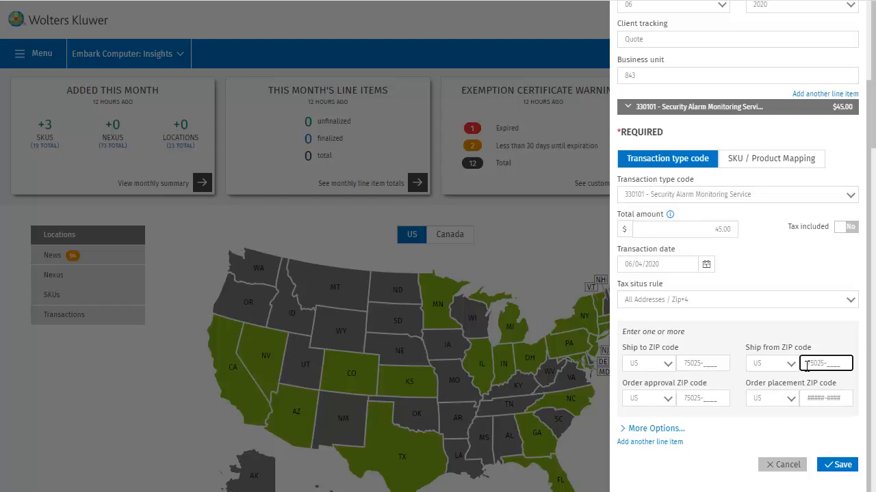
pyautogui.click(804, 398)
pyautogui.write('75025-____')
# Expand the line item's additional options and enter the customer number.
pyautogui.scroll(-2, 301, 307)
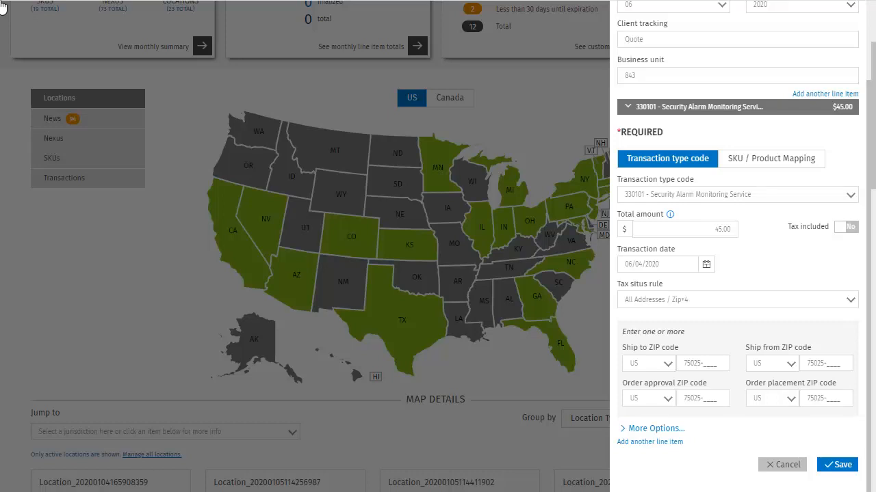
pyautogui.click(623, 429)
pyautogui.scroll(-3, 785, 394)
pyautogui.scroll(-4, 785, 394)
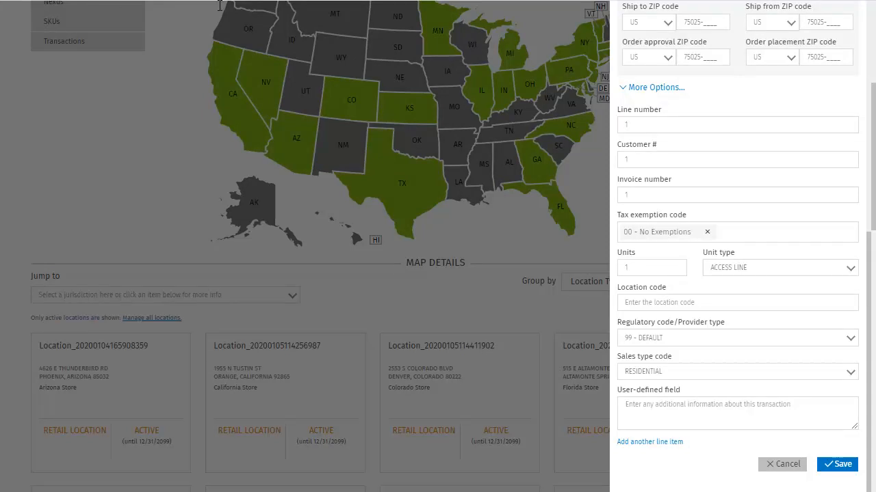
pyautogui.click(637, 158)
pyautogui.write('46706')
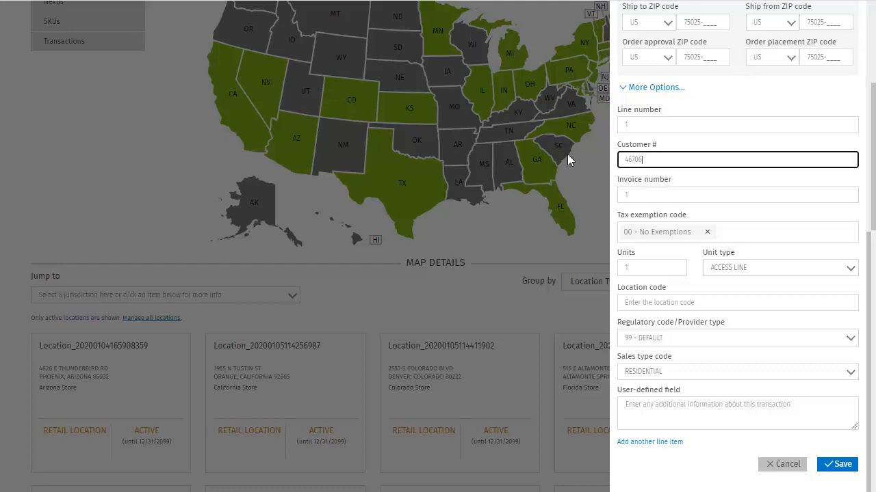
pyautogui.click(709, 224)
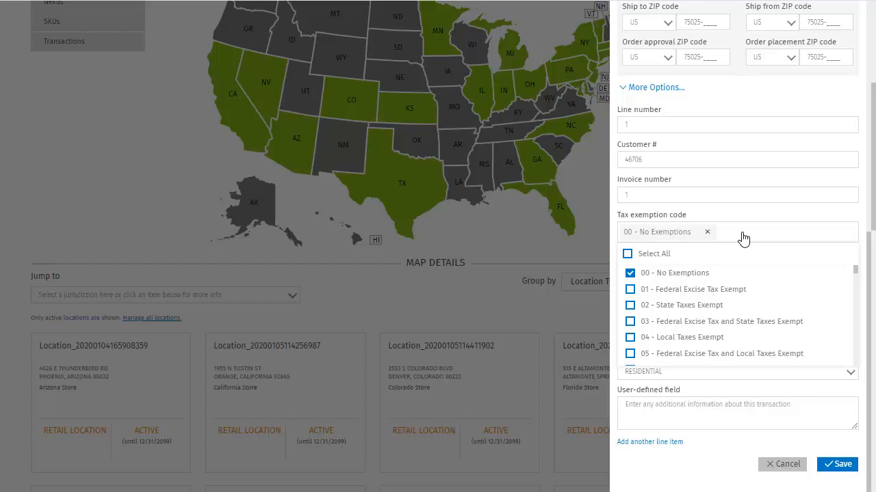
pyautogui.click(743, 235)
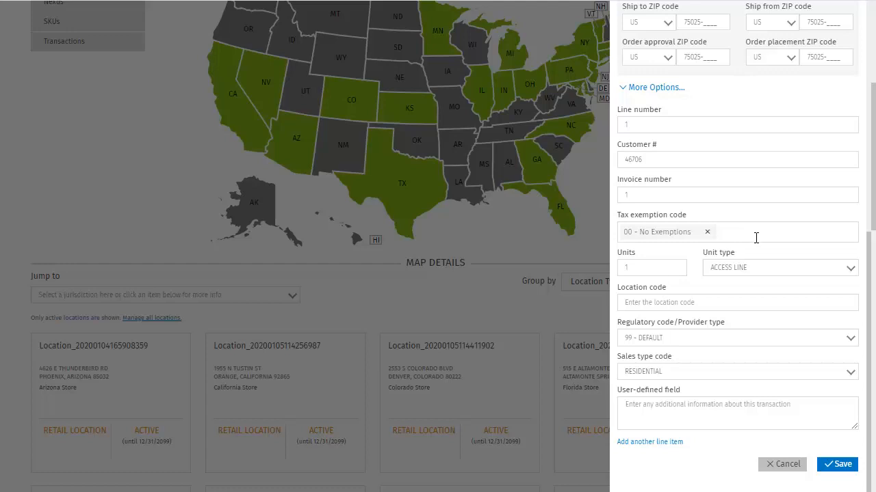
pyautogui.click(764, 271)
pyautogui.click(763, 273)
pyautogui.click(780, 303)
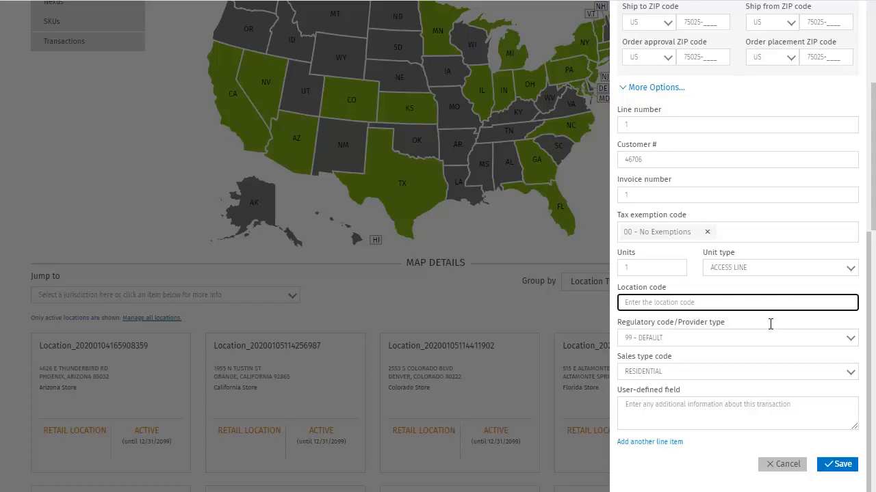
# Set the regulatory code/provider type to 70 - RETAIL and the sales type code to COMMERCIAL, saving the transaction.
pyautogui.click(770, 338)
pyautogui.write('70')
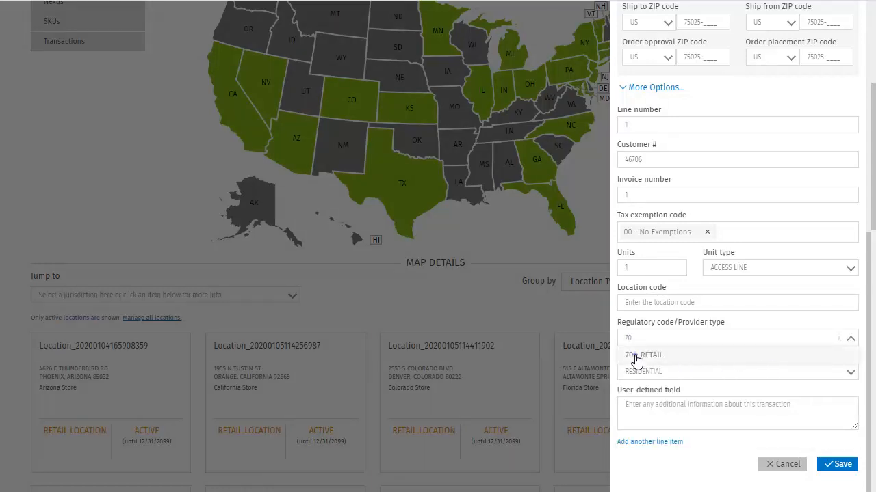
pyautogui.click(637, 357)
pyautogui.click(850, 375)
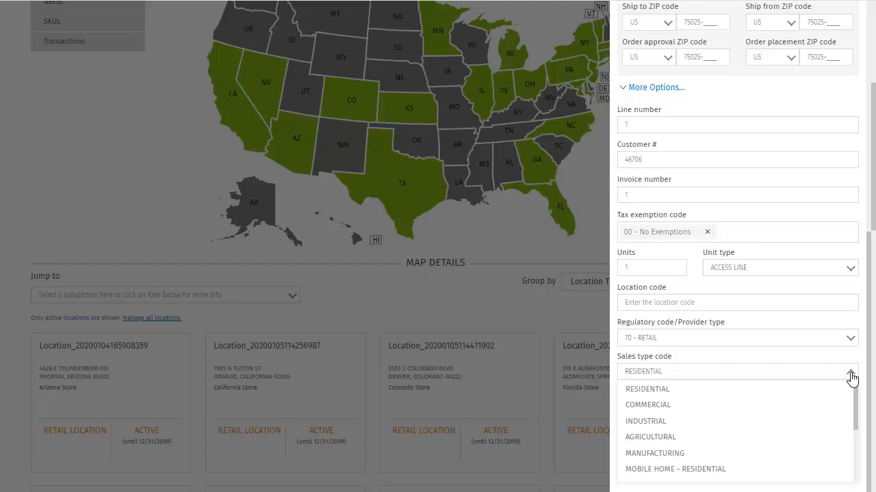
pyautogui.click(754, 406)
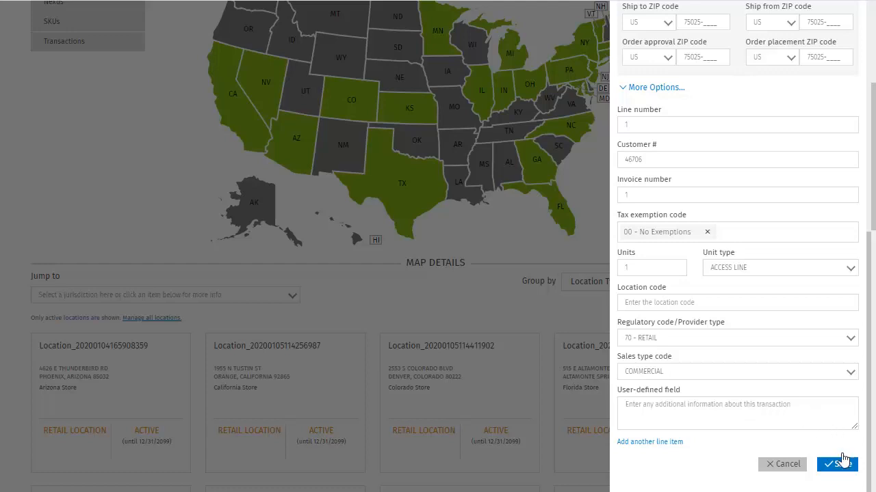
pyautogui.click(844, 467)
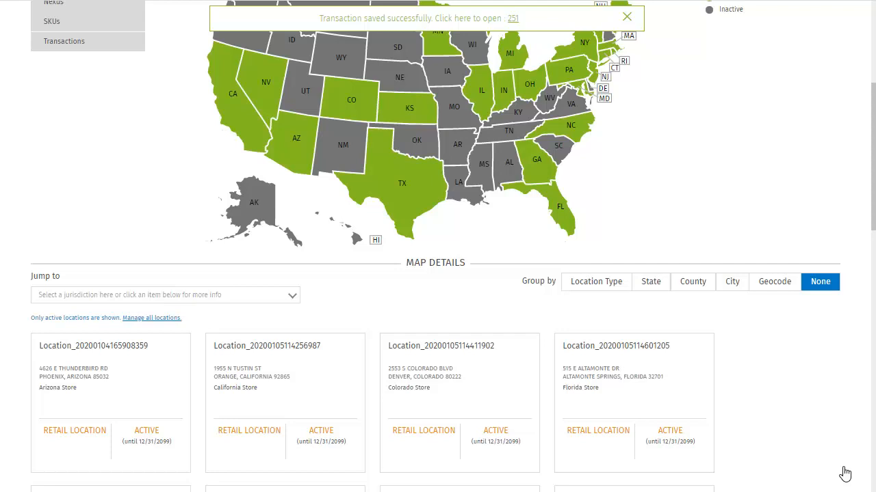
# Open the saved transaction's summary and go on to its more detailed record.
pyautogui.click(513, 19)
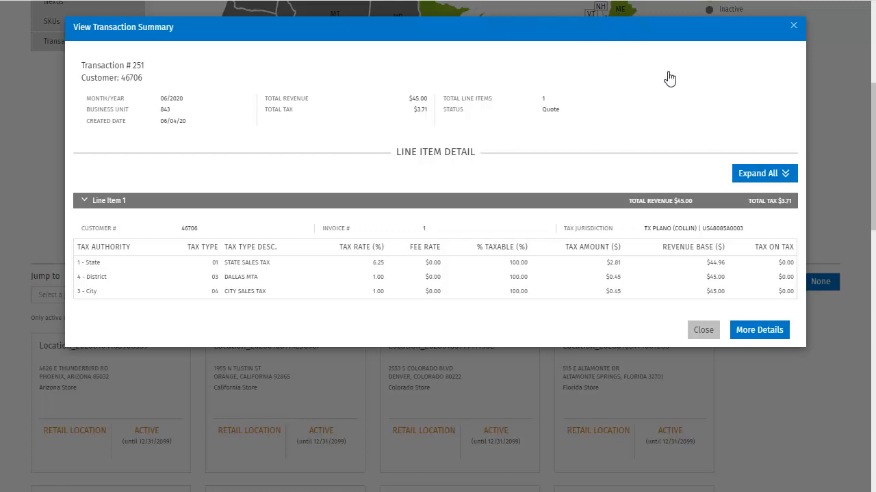
pyautogui.click(750, 333)
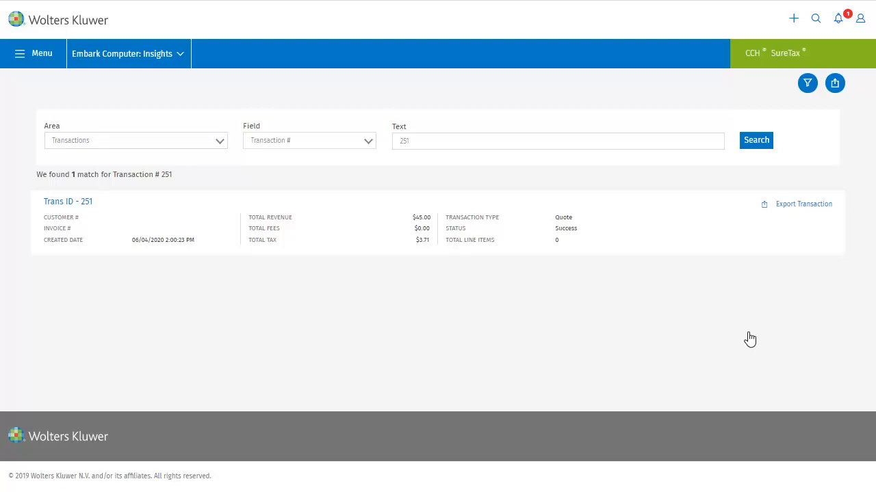
# Export the transaction's header information and line item summaries as CSV files.
pyautogui.click(801, 205)
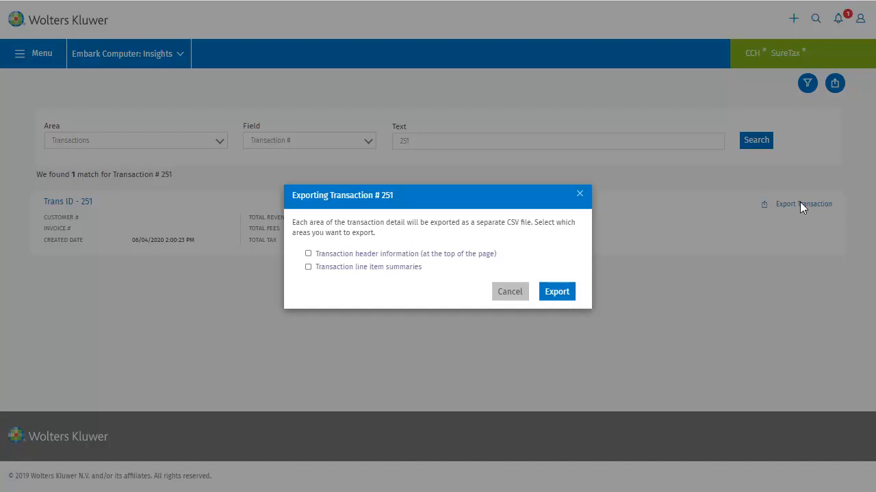
pyautogui.click(308, 254)
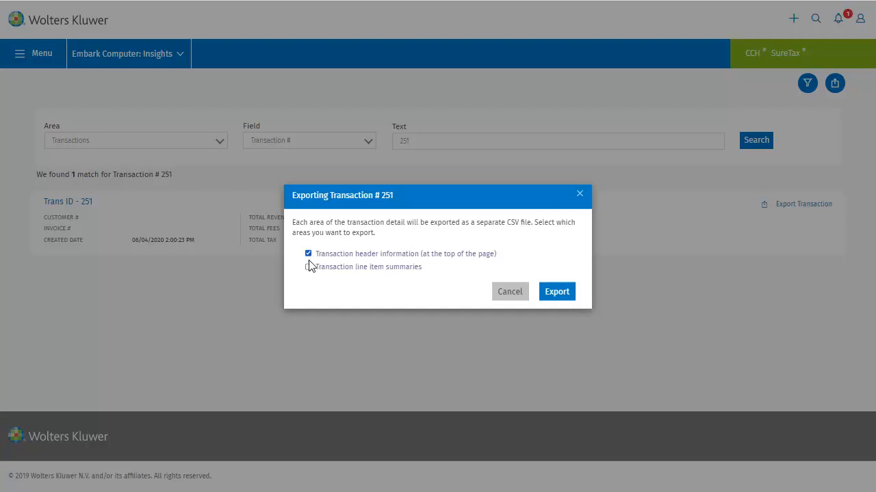
pyautogui.click(308, 266)
pyautogui.click(556, 294)
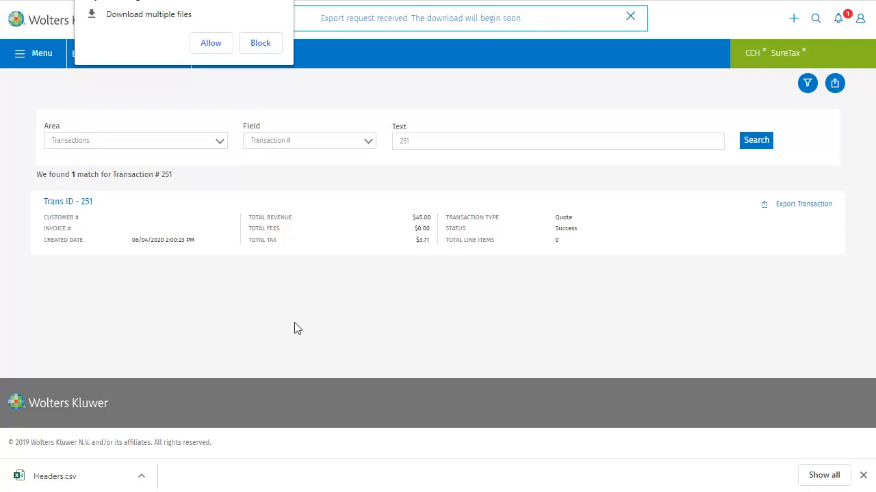
pyautogui.click(140, 481)
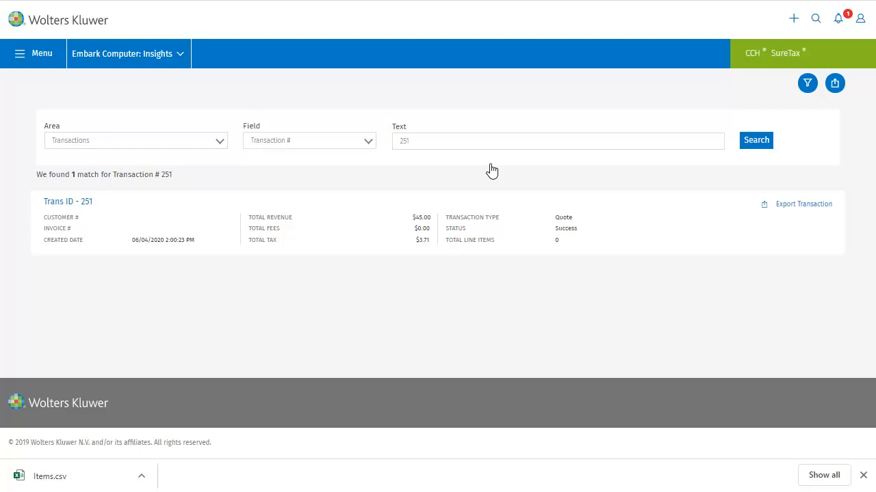
pyautogui.click(61, 24)
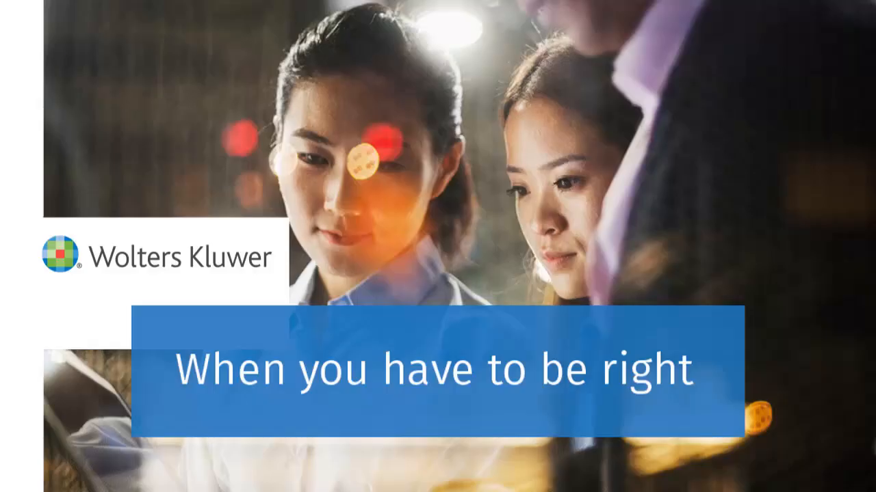